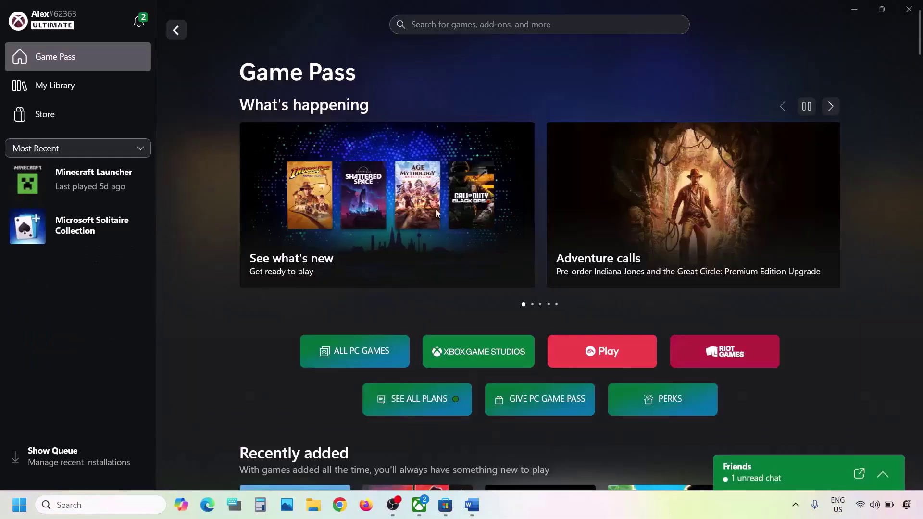
Step: Glance at the Game not installing notes, then open the Xbox app's profile and settings menu
left_click(469, 507)
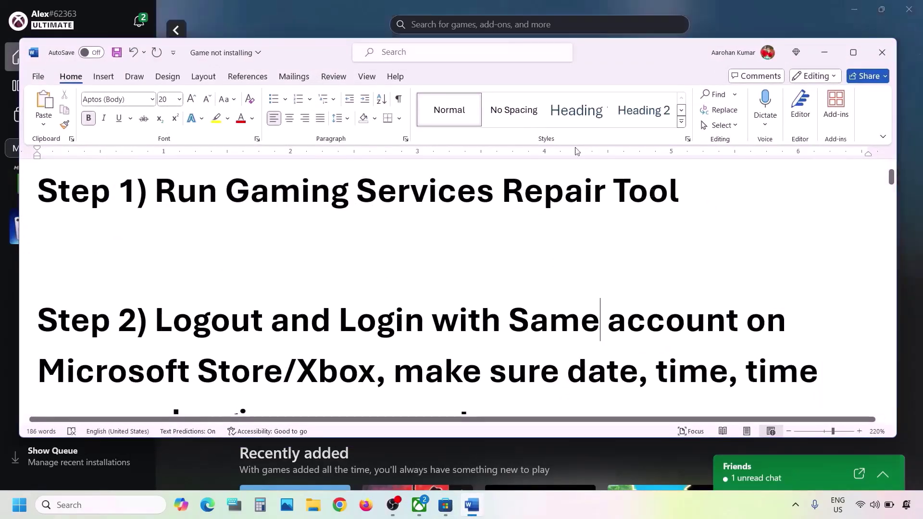
left_click(100, 22)
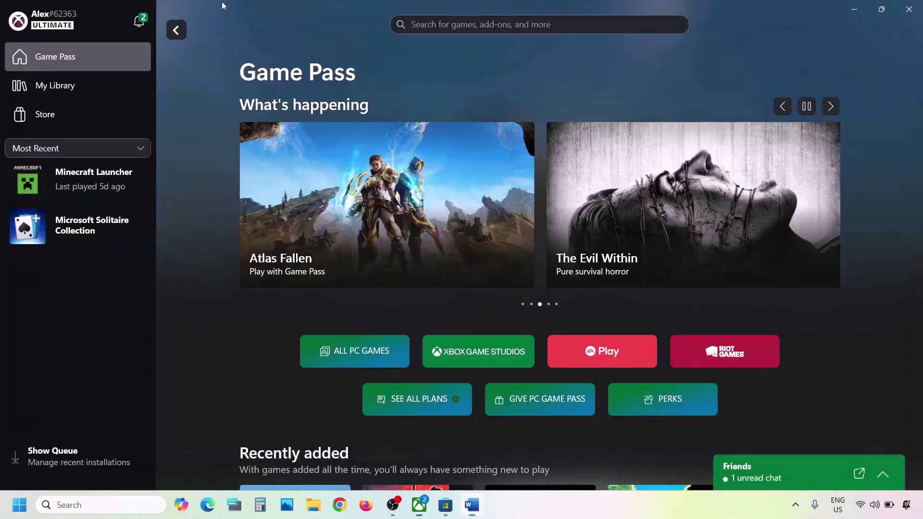
left_click(100, 21)
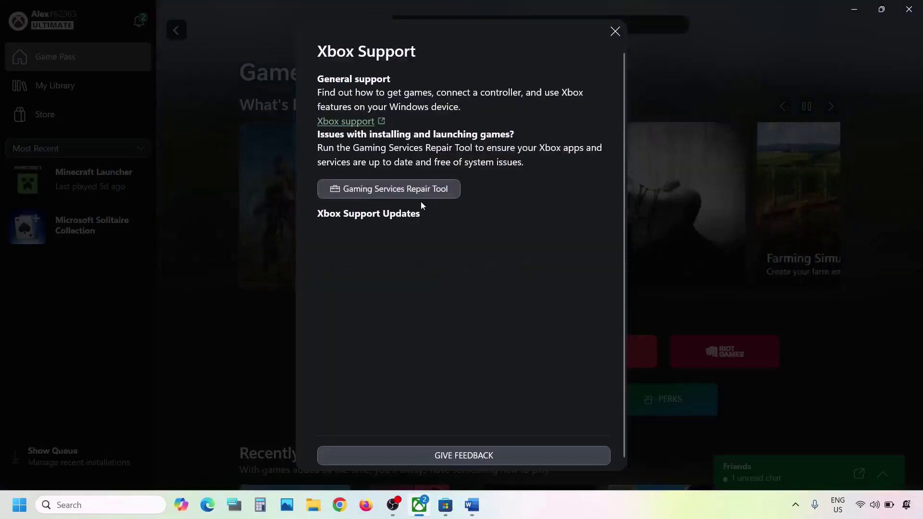
Step: Run the Gaming Services Repair Tool until all services are repaired, then close the results
left_click(417, 192)
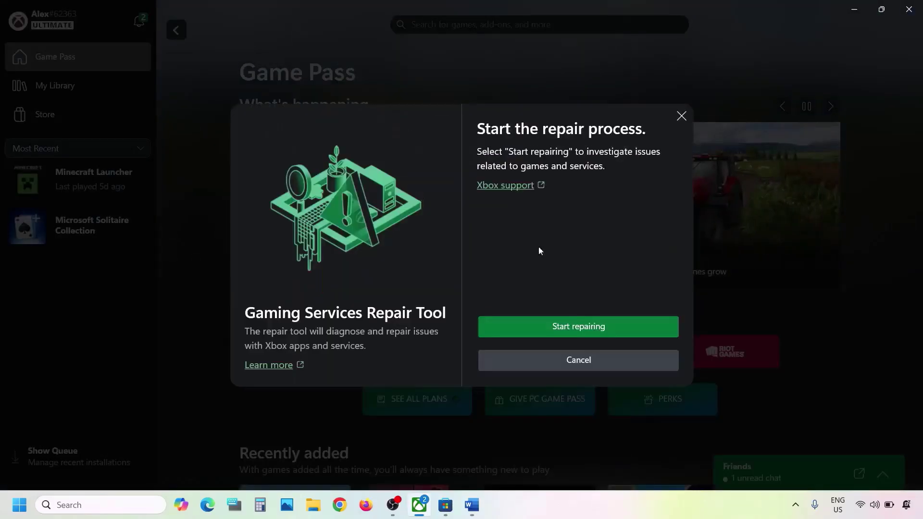
left_click(591, 326)
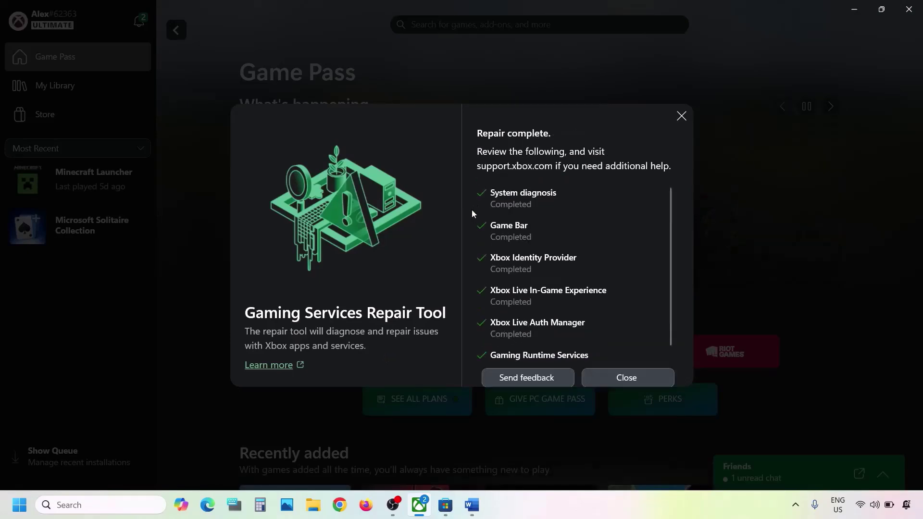
left_click(601, 379)
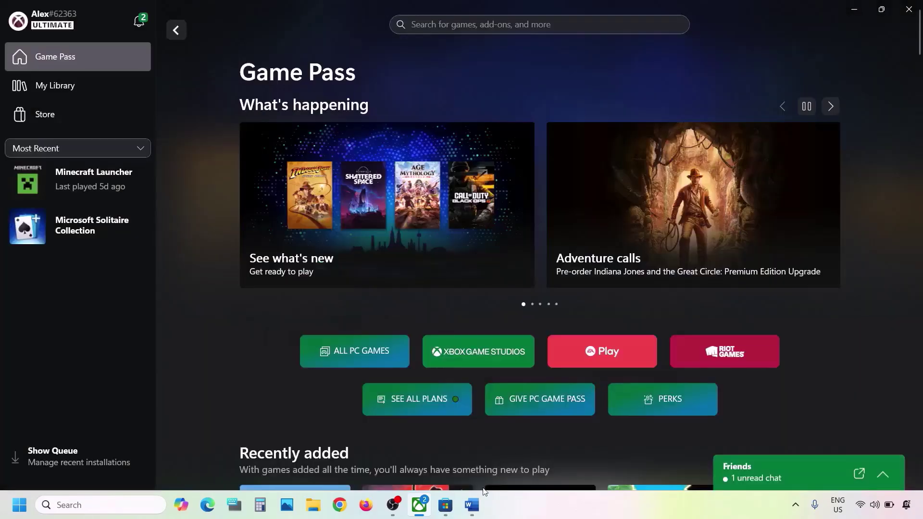
Step: Highlight the Gaming Services Repair Tool name in the Word notes and open a new Chrome tab
left_click(471, 505)
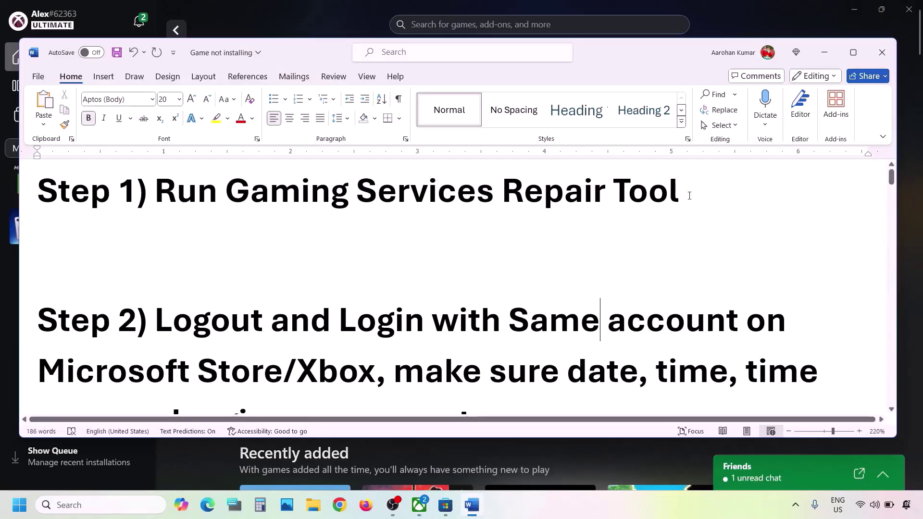
left_click_drag(689, 196, 226, 192)
key("ctrl+c")
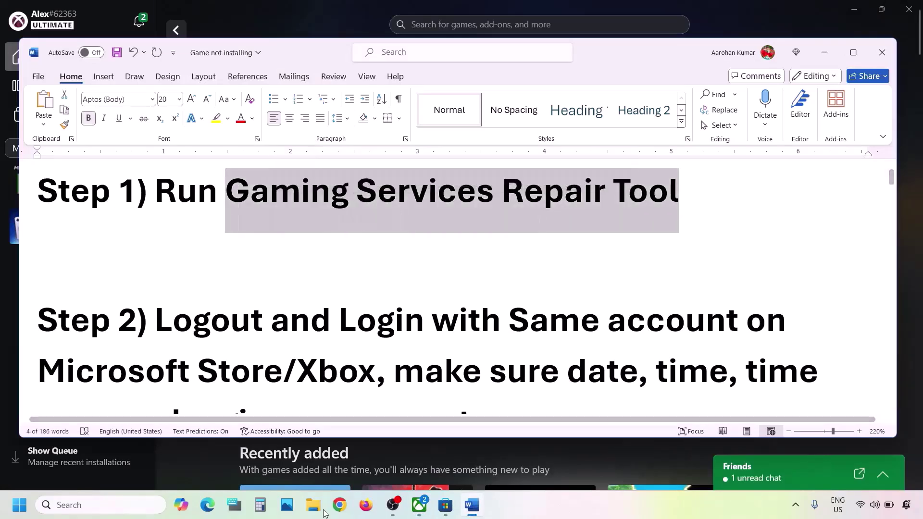
left_click(340, 510)
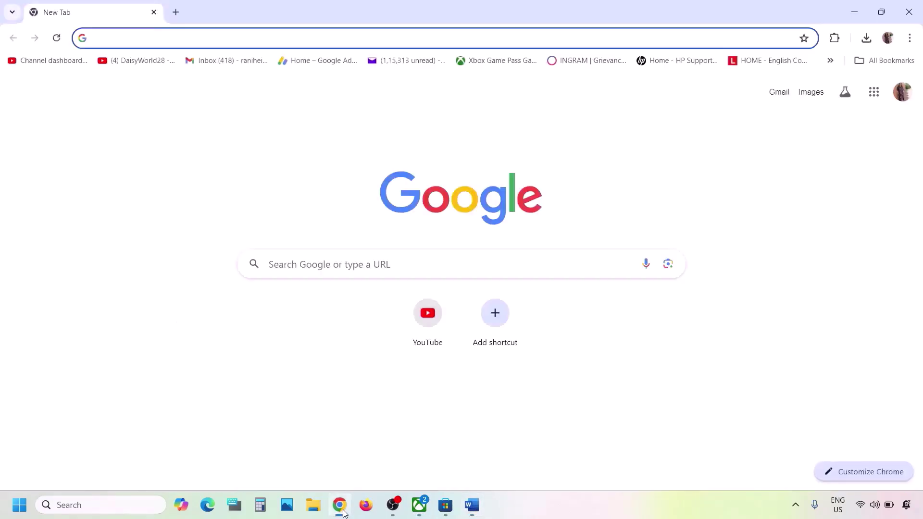
Step: Search for Gaming Services Repair Tool and download it from the Xbox support page's Downloadable version
key("ctrl+v")
key("Return")
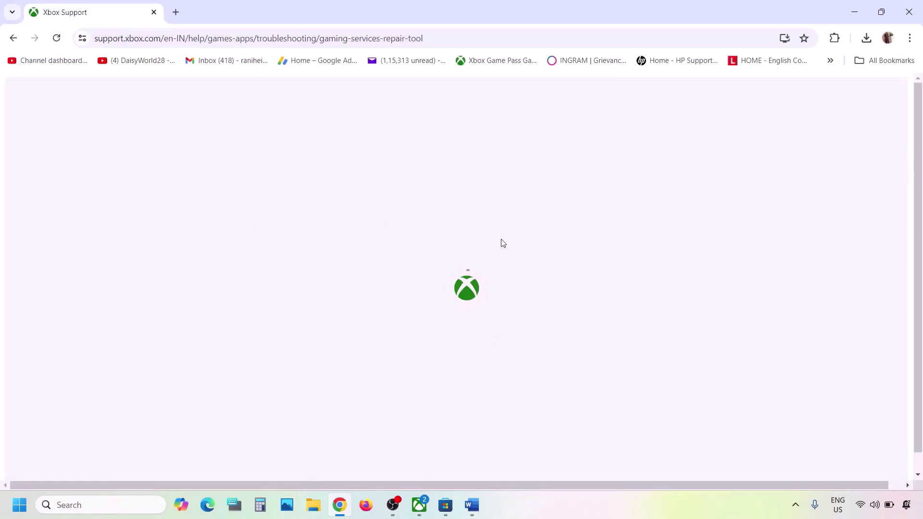
scroll(231, 350, "down", 3)
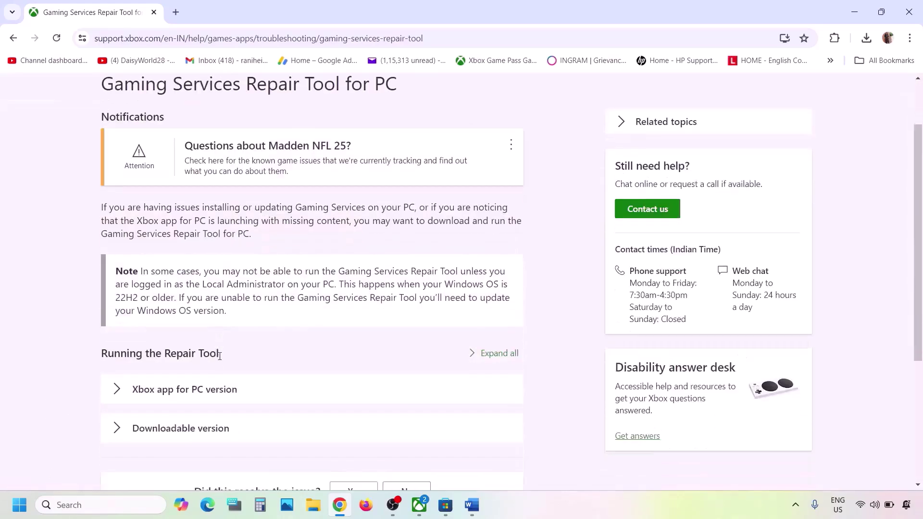
left_click(173, 333)
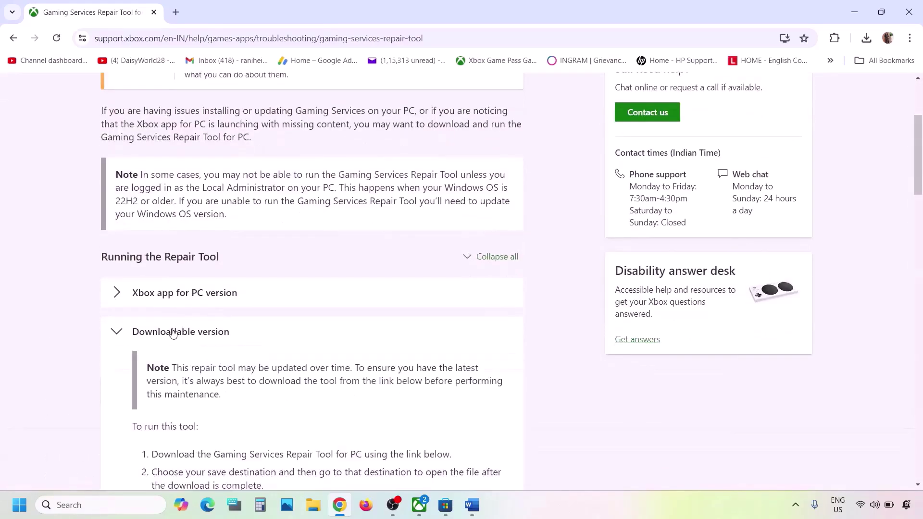
scroll(173, 333, "down", 15)
scroll(173, 333, "up", 3)
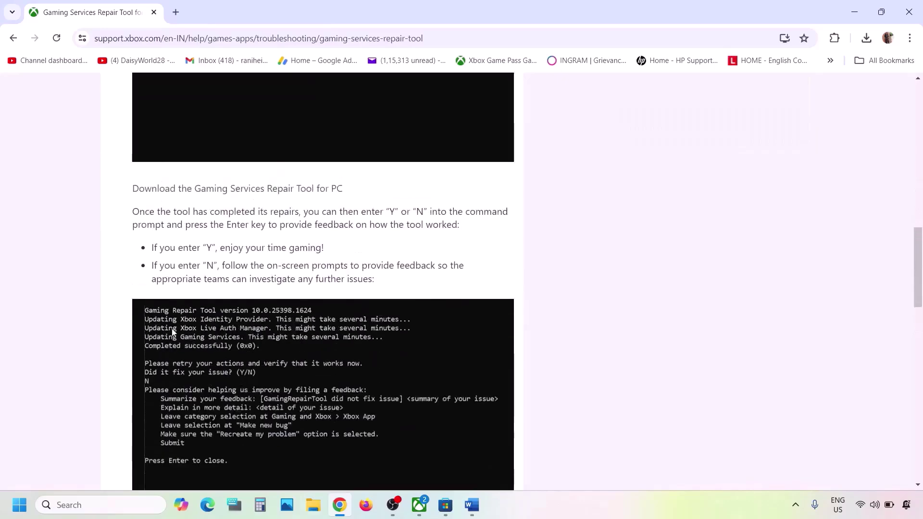
left_click(243, 195)
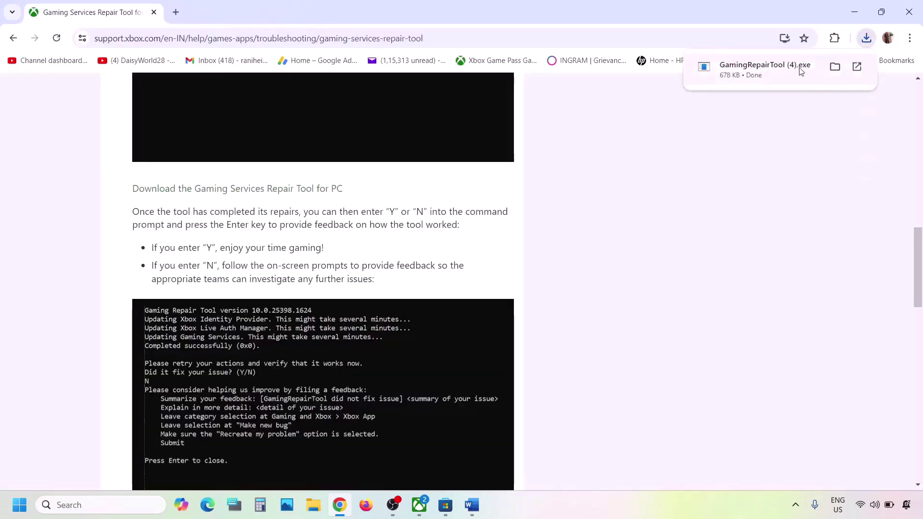
Step: Run GamingRepairTool (4).exe until it completes successfully (0x0), then return to the notes
left_click(776, 75)
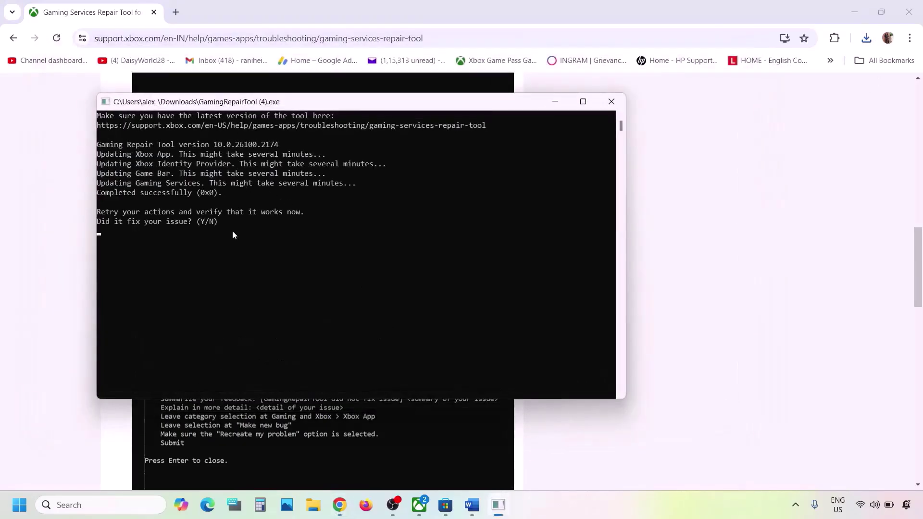
left_click_drag(105, 193, 230, 193)
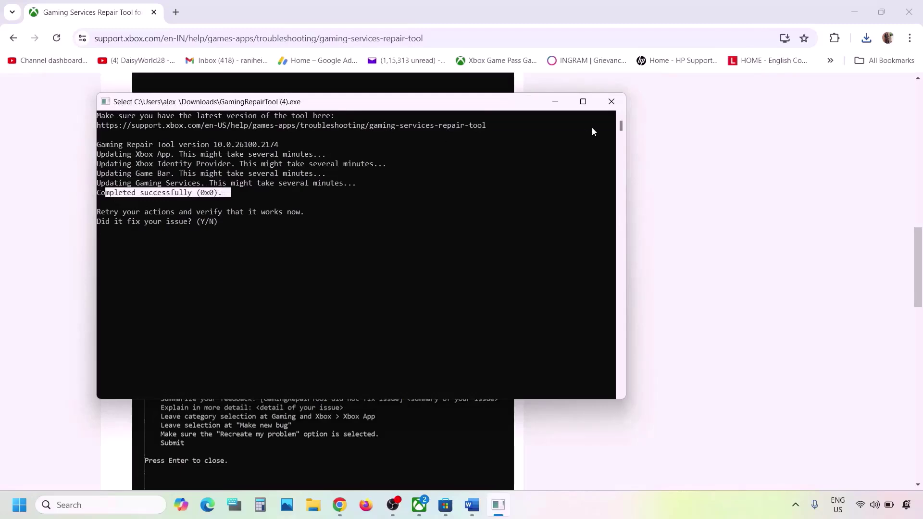
left_click(609, 102)
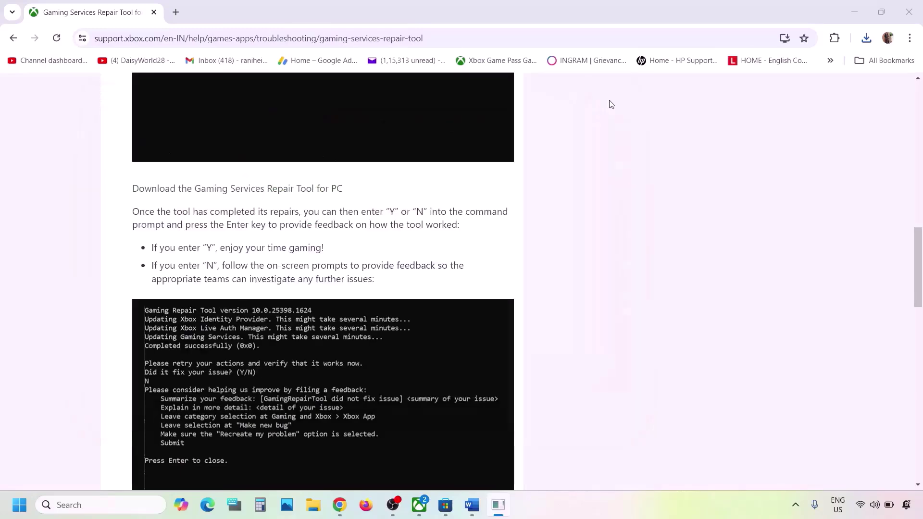
left_click(472, 504)
Step: Highlight Step 2's sign-out and sign-in instruction in the notes, then switch to Microsoft Store
scroll(384, 293, "down", 1)
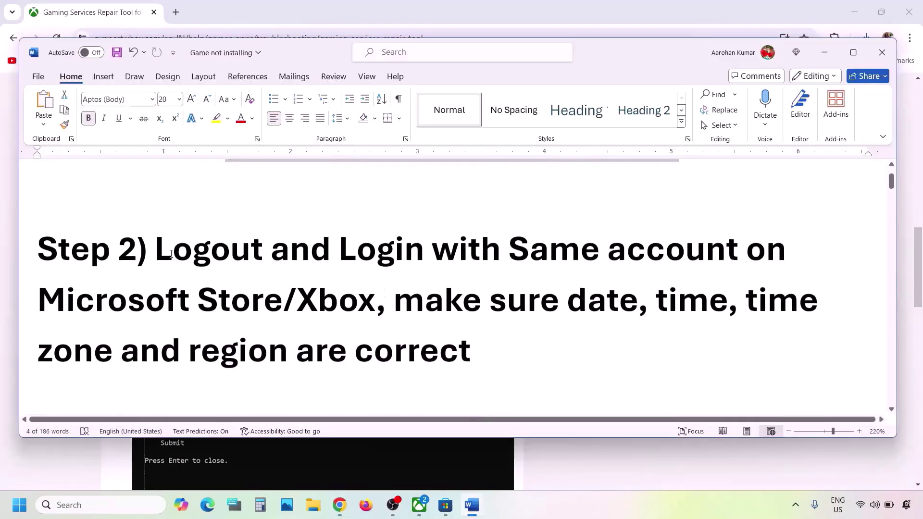
left_click_drag(669, 253, 373, 301)
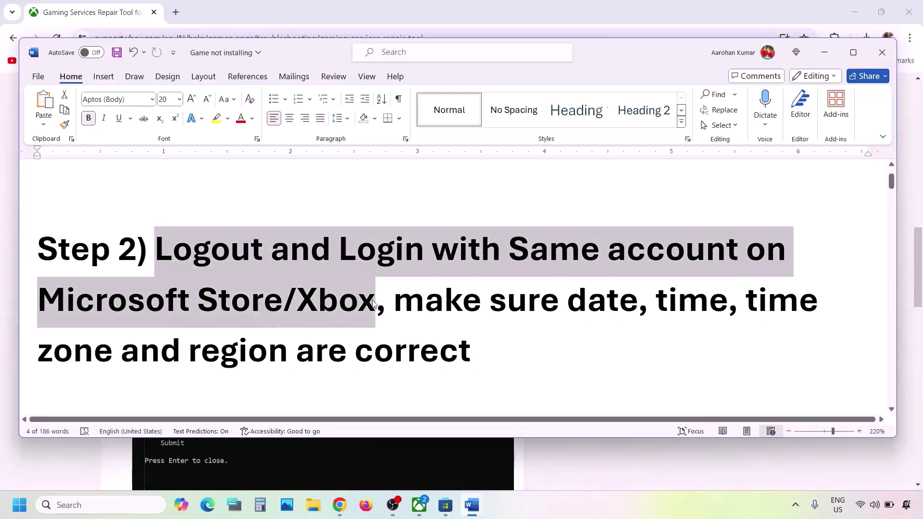
left_click(373, 302)
left_click(438, 508)
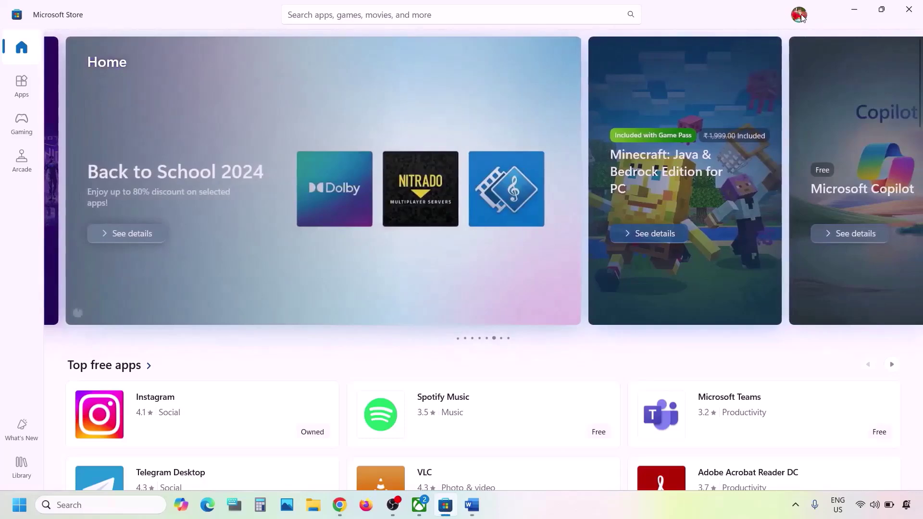
Step: Sign out of Microsoft Store, sign back in with the second saved account, and verify with the device PIN
left_click(799, 15)
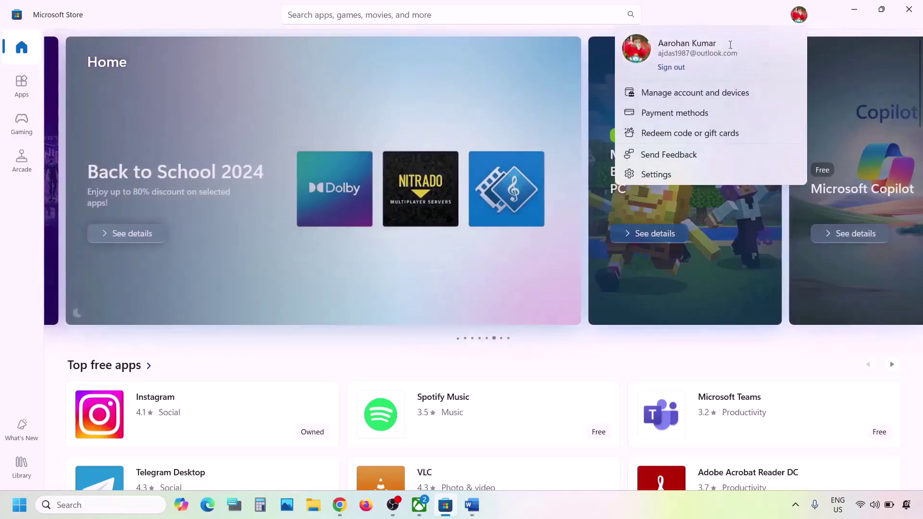
left_click(671, 70)
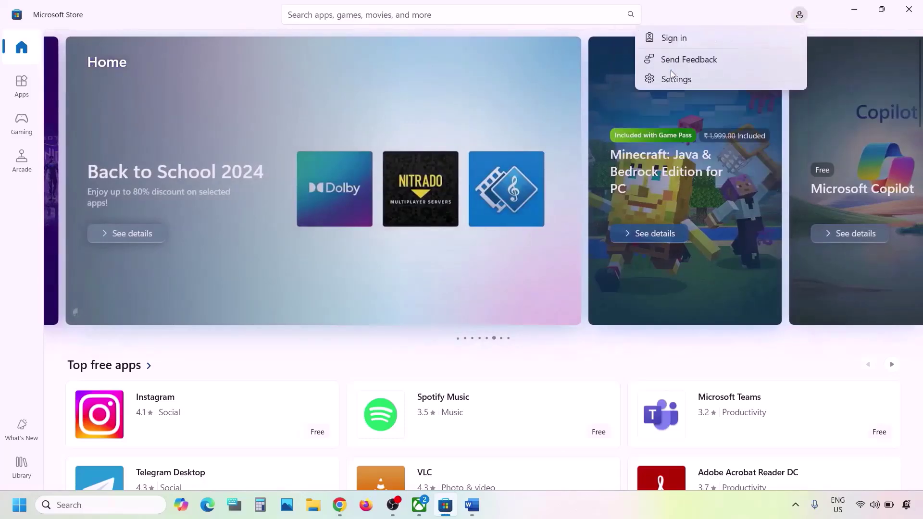
left_click(682, 42)
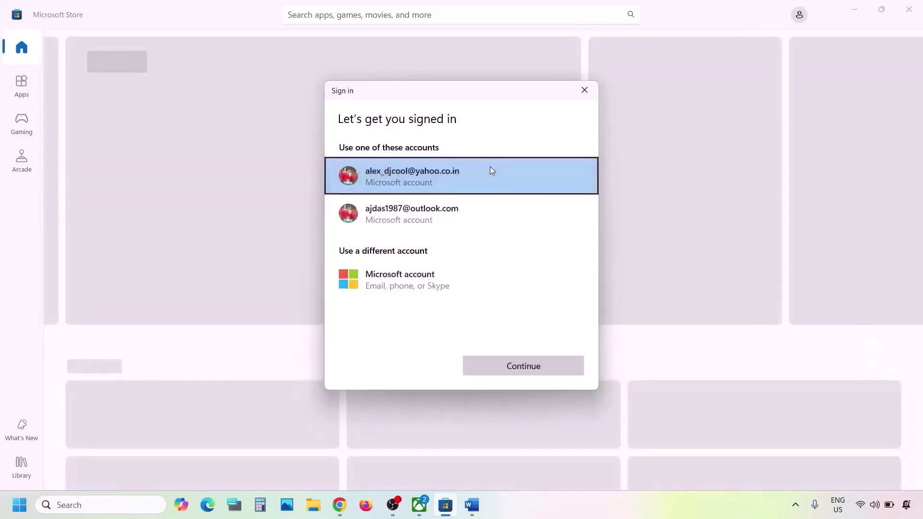
left_click(434, 211)
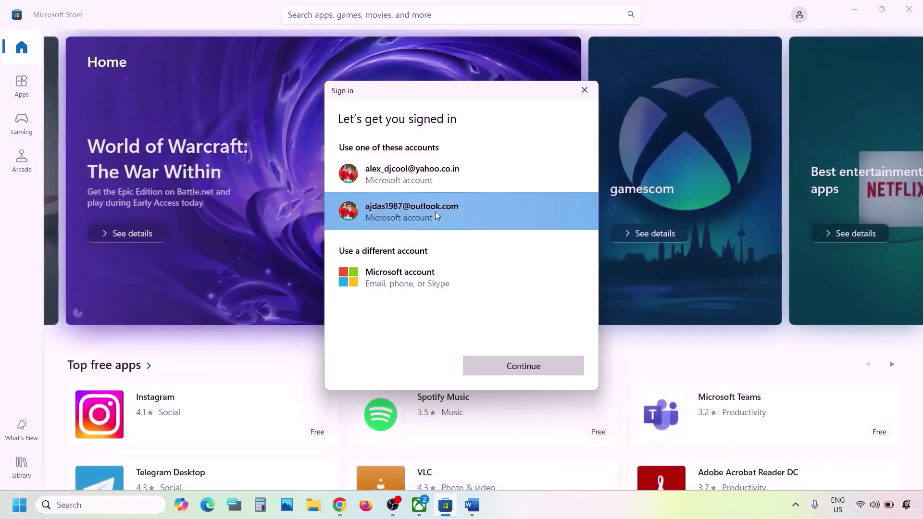
left_click(496, 365)
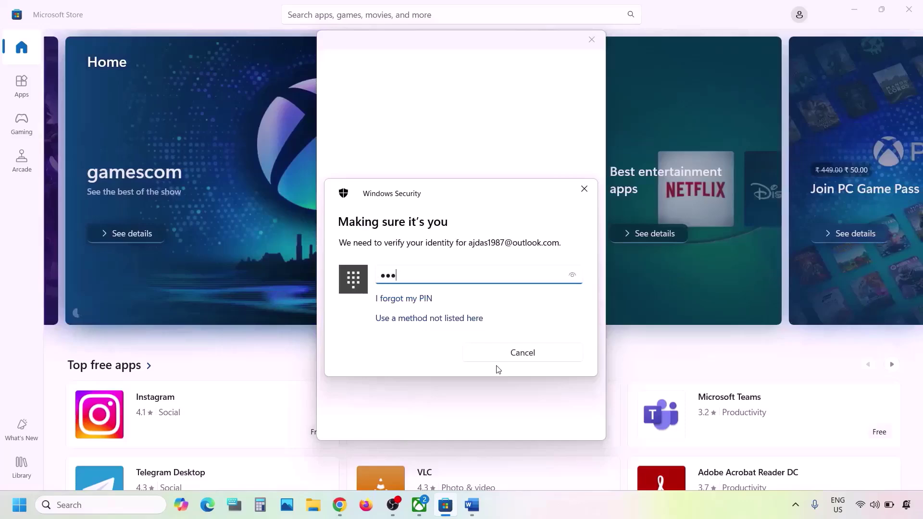
type("1")
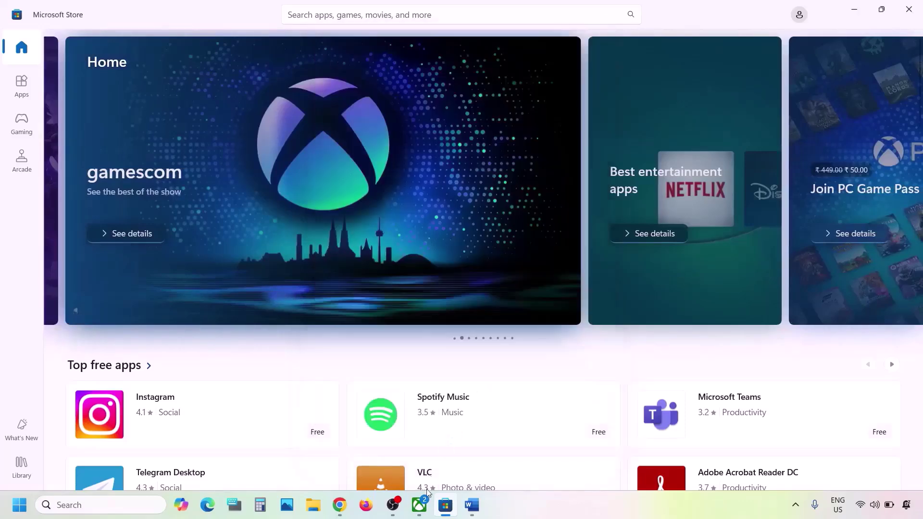
left_click(419, 504)
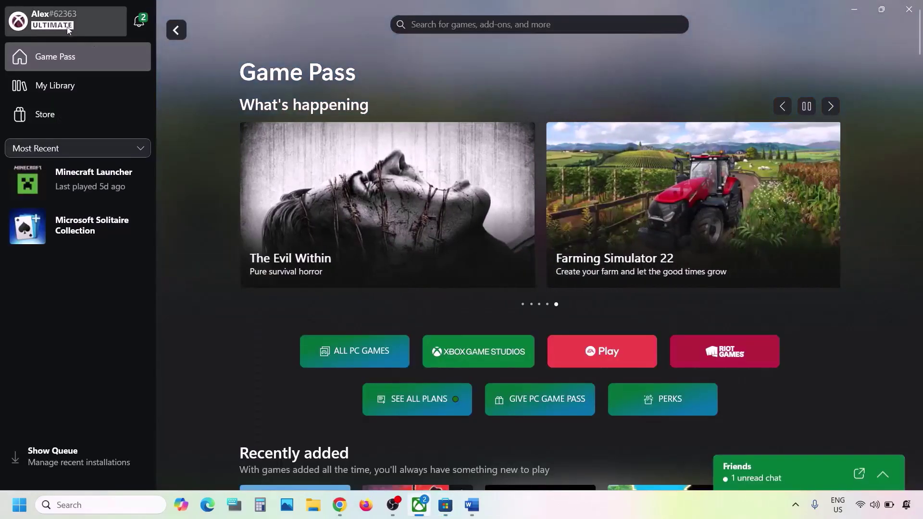
Step: Sign out of the Xbox app, sign back in with the second saved Microsoft account, and close it
left_click(67, 29)
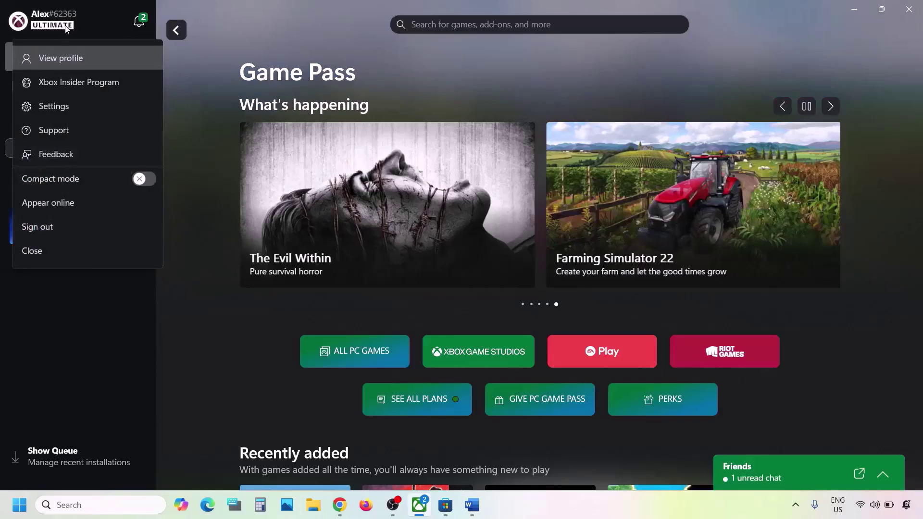
left_click(47, 228)
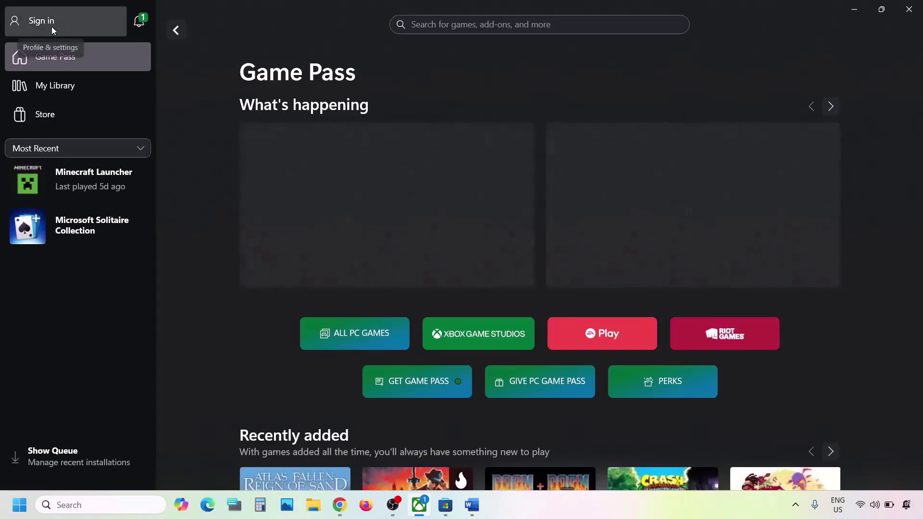
left_click(52, 27)
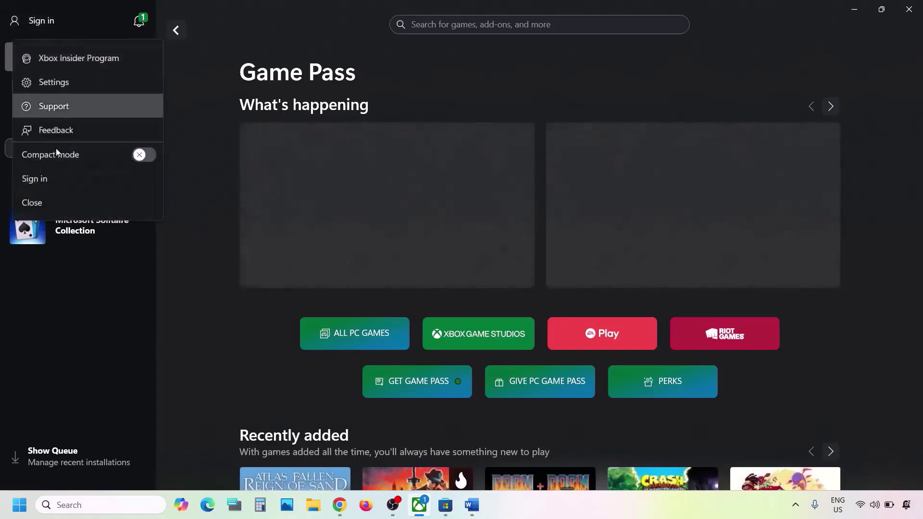
left_click(45, 177)
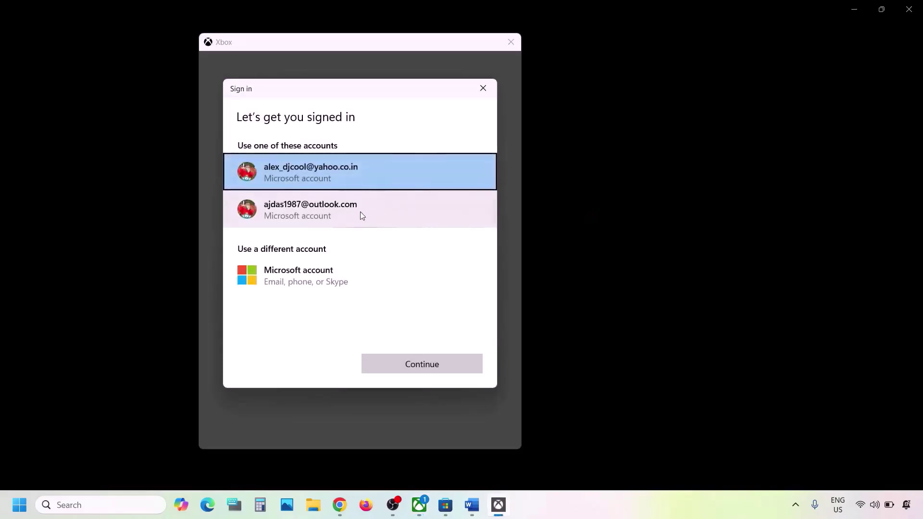
left_click(362, 215)
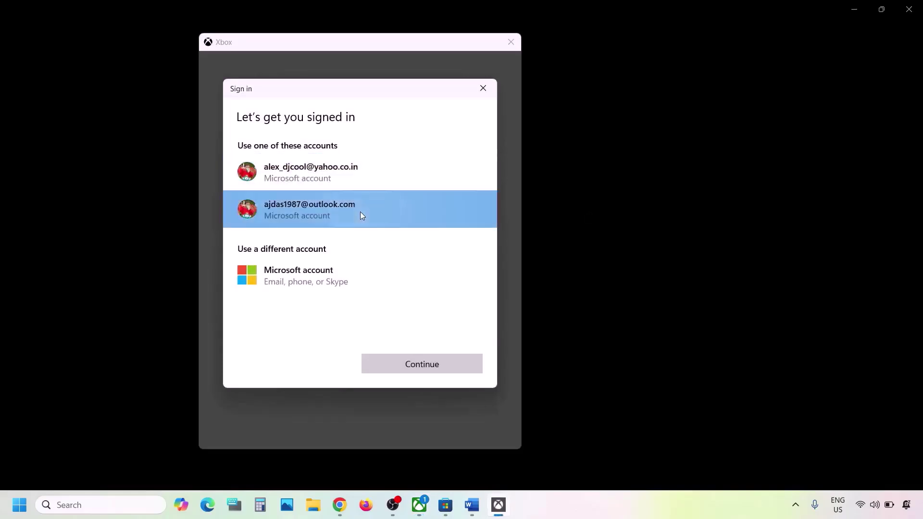
left_click(424, 367)
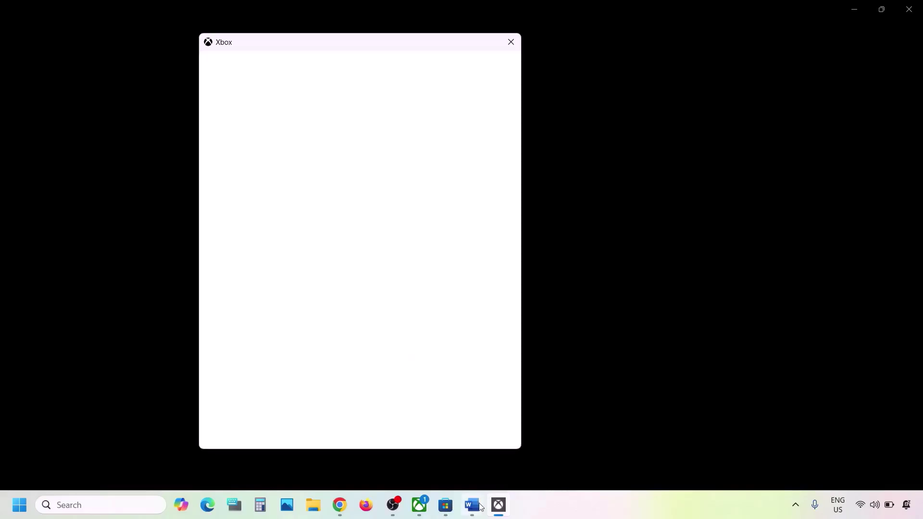
left_click(363, 426)
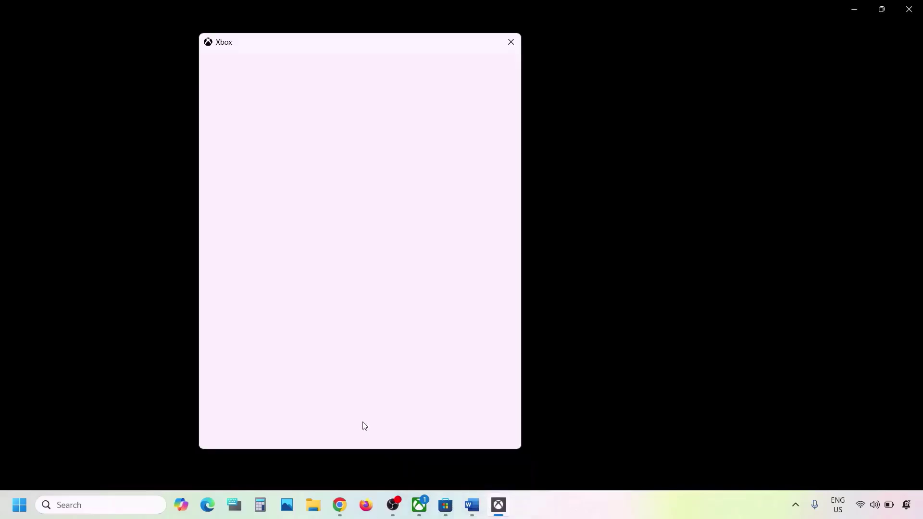
left_click(471, 505)
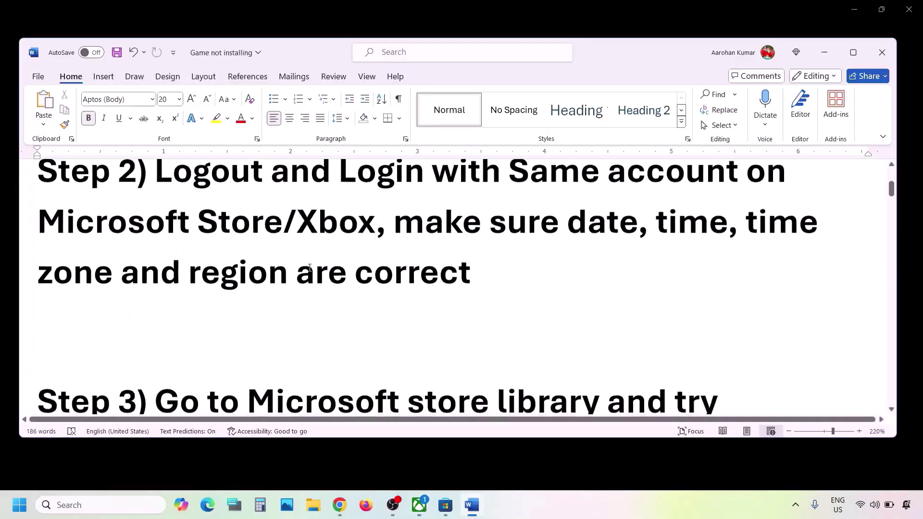
Step: Highlight the date, time, time zone and region reminder, then launch Windows Settings from Start
scroll(310, 268, "down", 1)
scroll(310, 268, "up", 2)
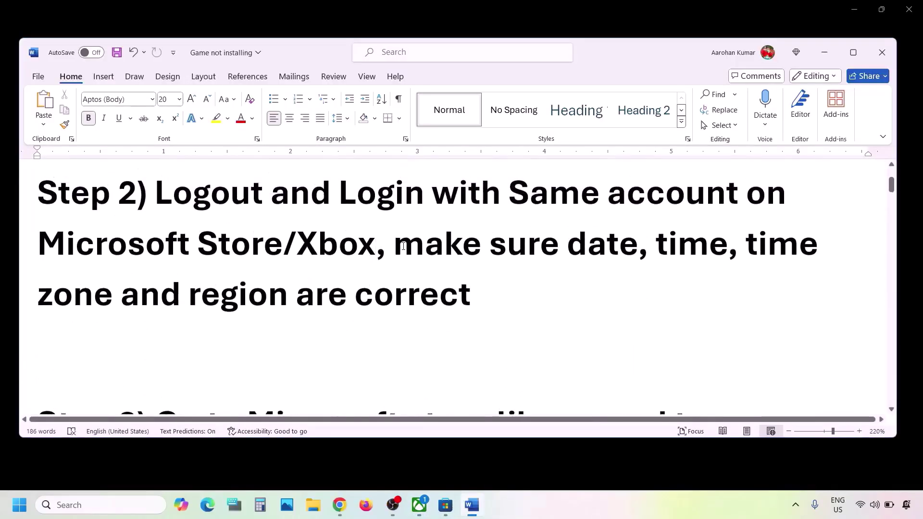
left_click_drag(393, 245, 509, 296)
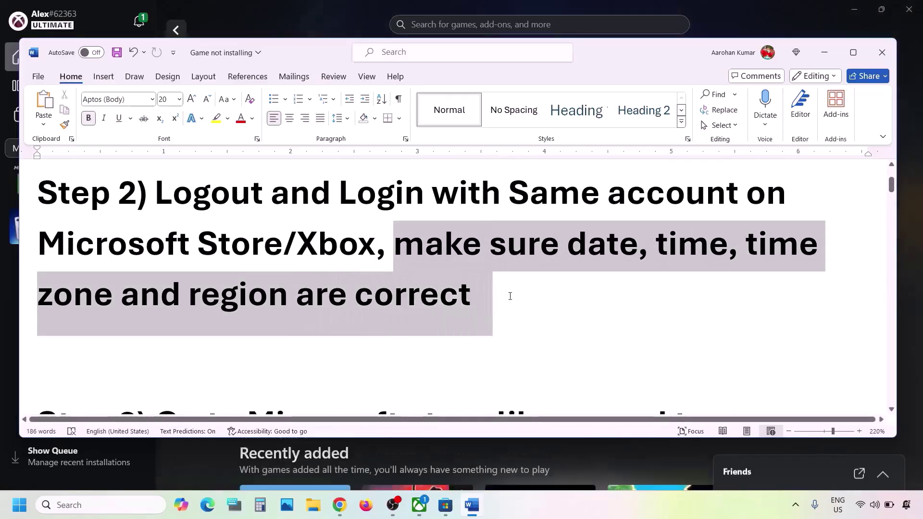
left_click(14, 507)
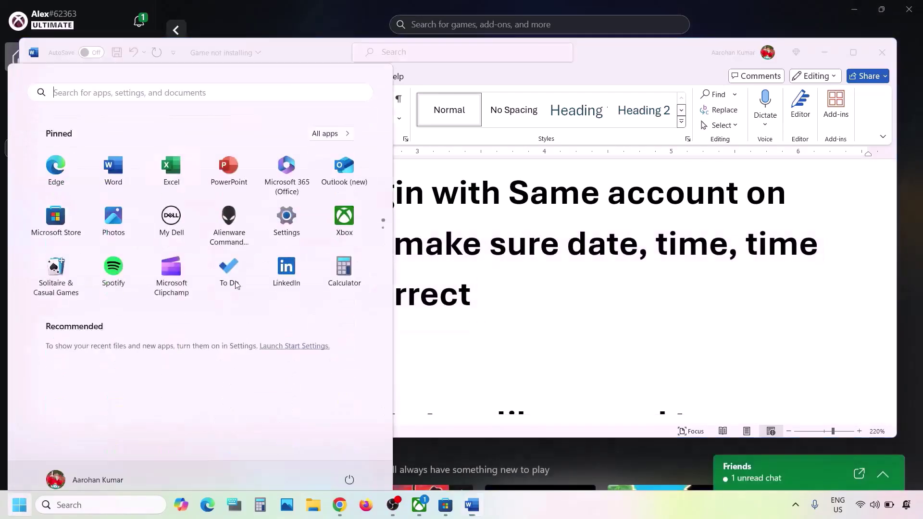
left_click(285, 201)
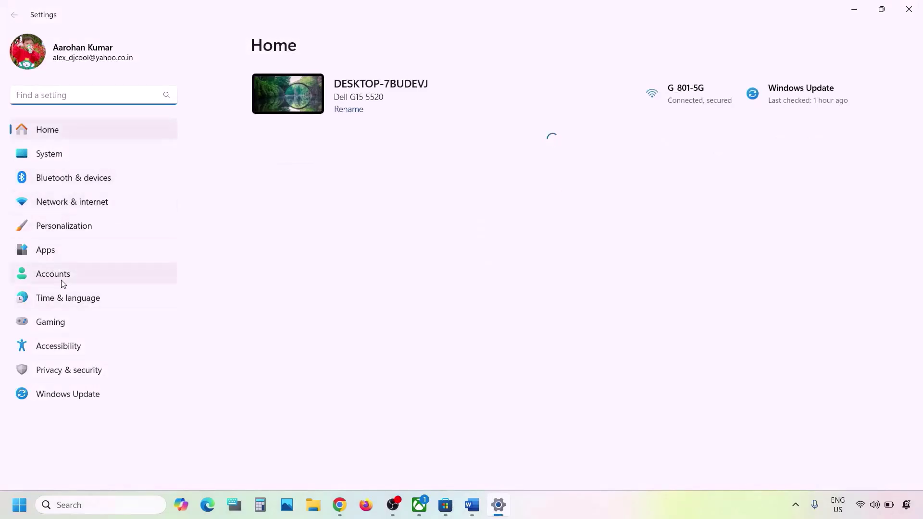
Step: Sync the clock under Date & time with automatic time and time zone on, then return to Time & language
left_click(69, 298)
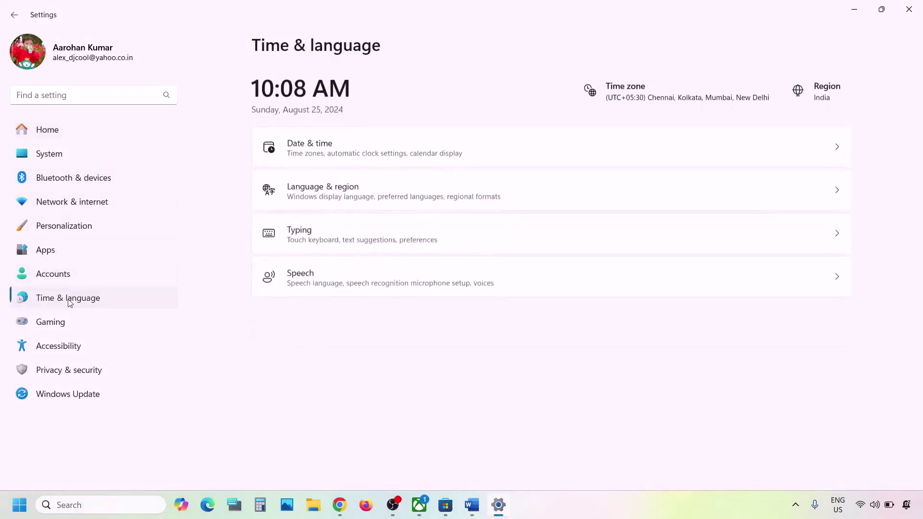
left_click(400, 154)
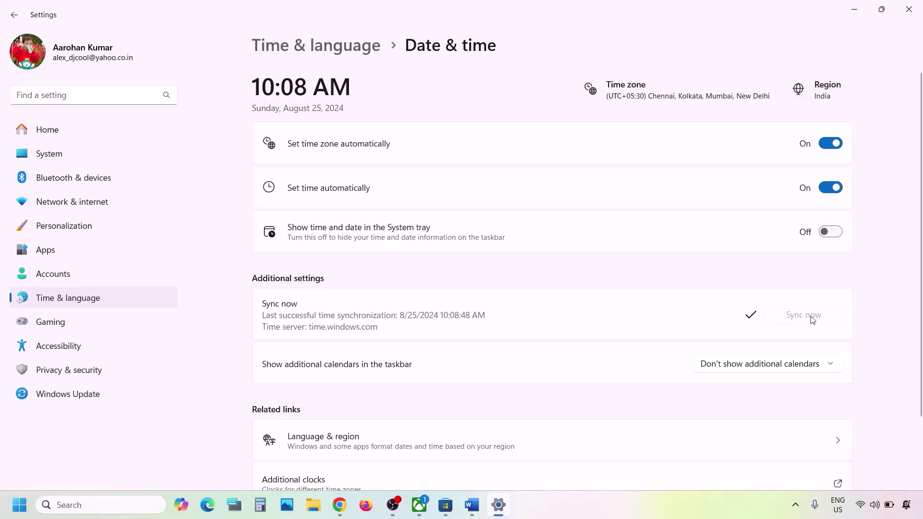
left_click(94, 299)
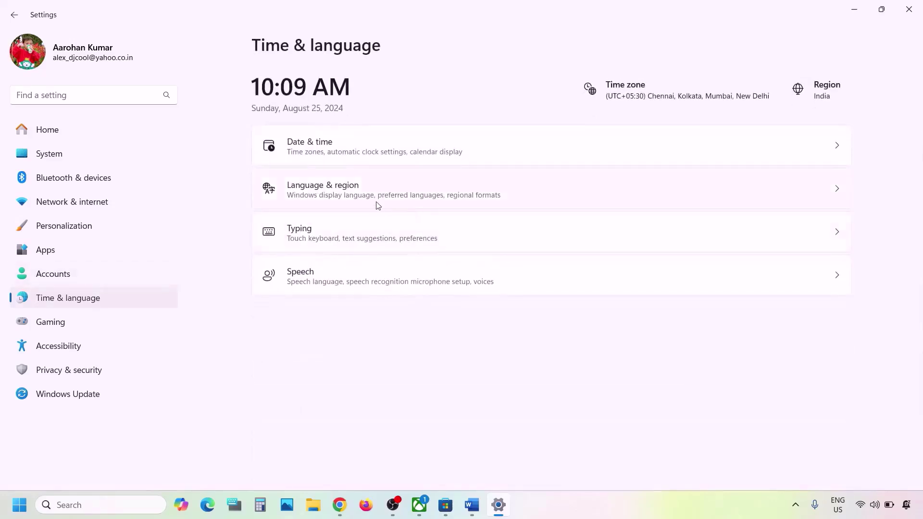
Step: Open Language & region and confirm the Country or region dropdown is set to India
left_click(356, 188)
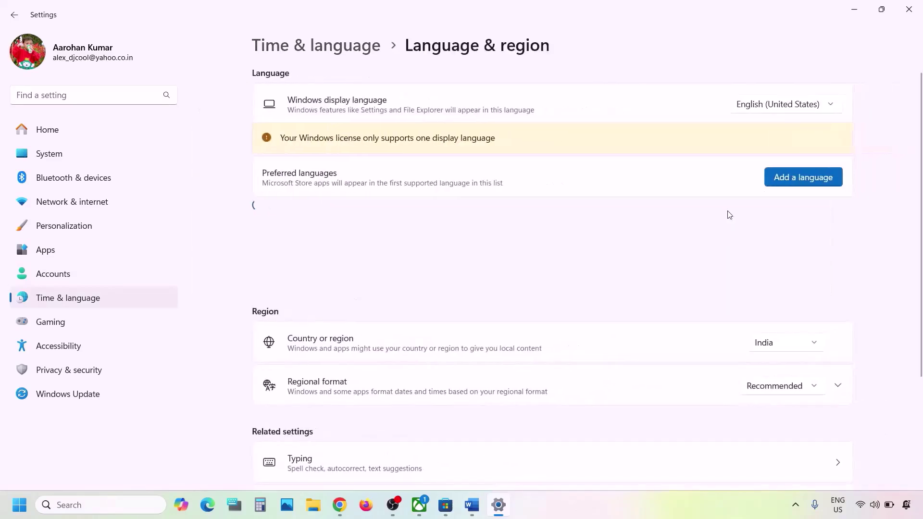
left_click(798, 348)
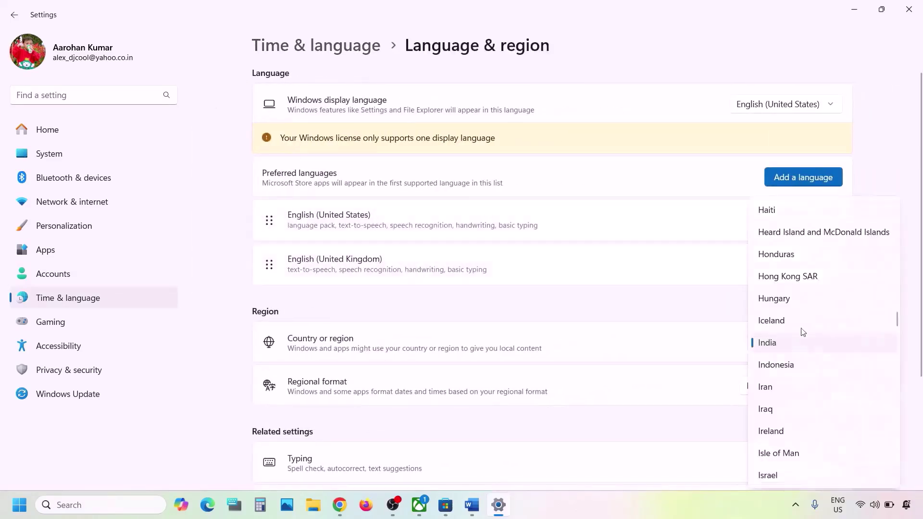
left_click(913, 243)
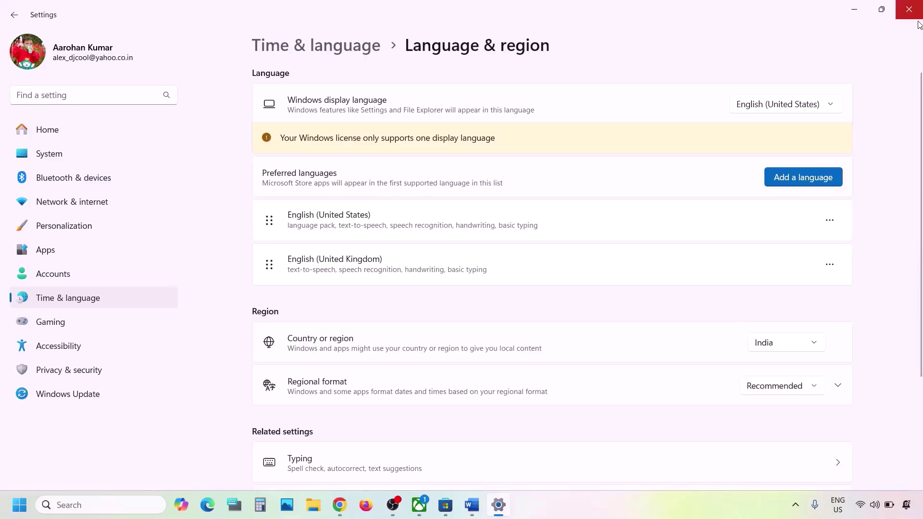
Step: Close Settings, highlight Step 3's Store library instruction in the notes, and switch to Microsoft Store
left_click(905, 12)
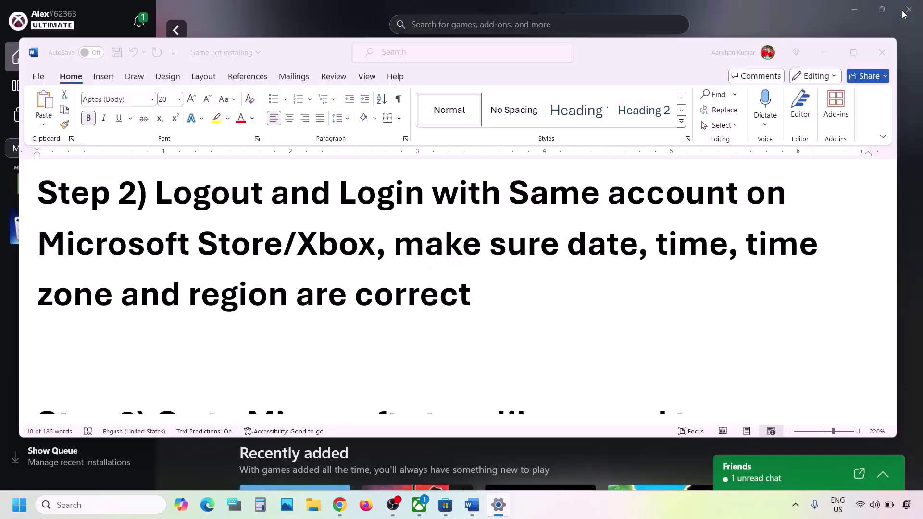
scroll(425, 325, "down", 3)
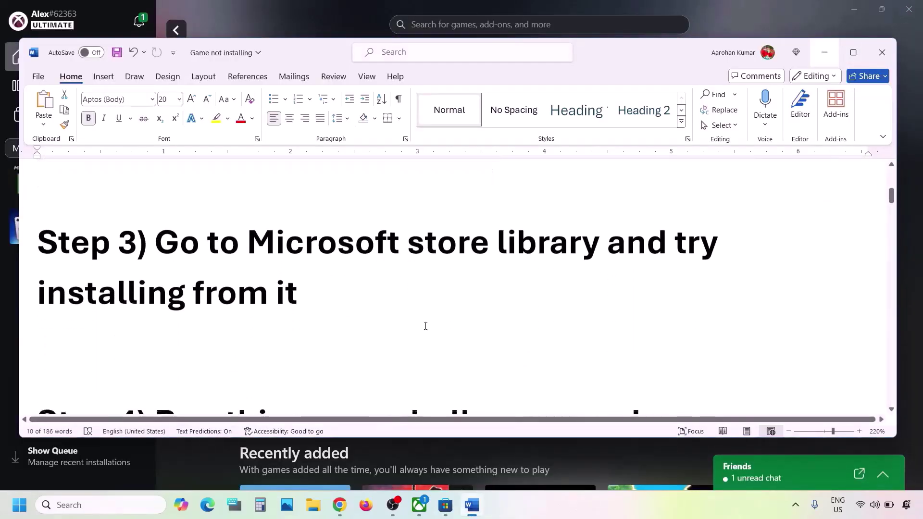
left_click_drag(156, 243, 297, 292)
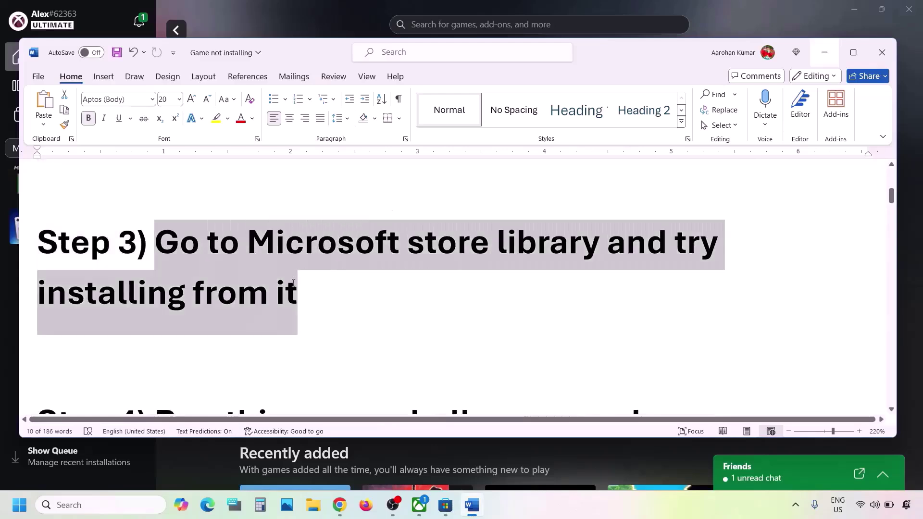
left_click(297, 291)
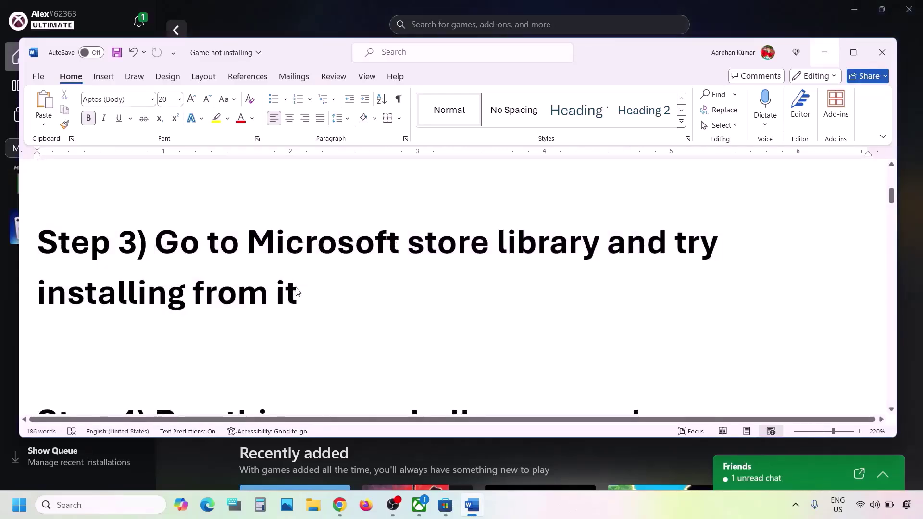
left_click(291, 27)
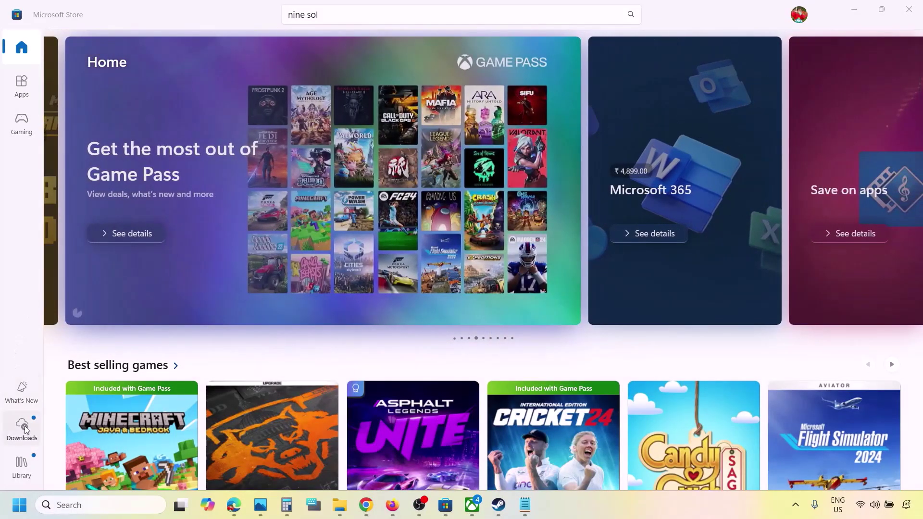
Step: Review the Store's Updates & downloads list, where Nine Sols waits behind Aliens: Dark Descent
left_click(26, 429)
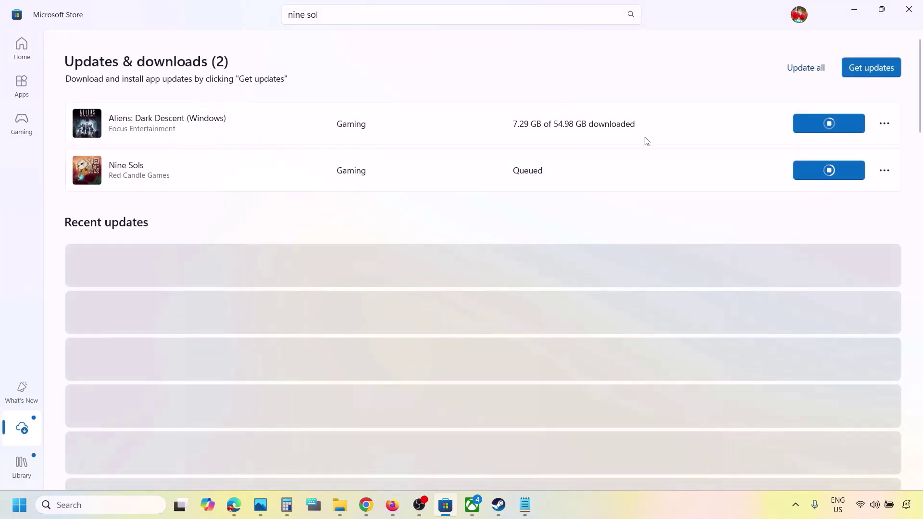
scroll(611, 294, "down", 5)
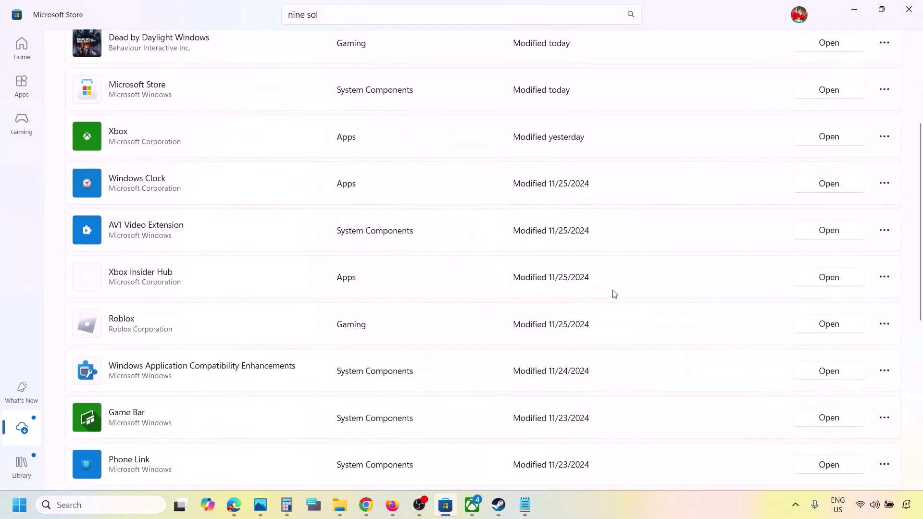
scroll(613, 294, "up", 5)
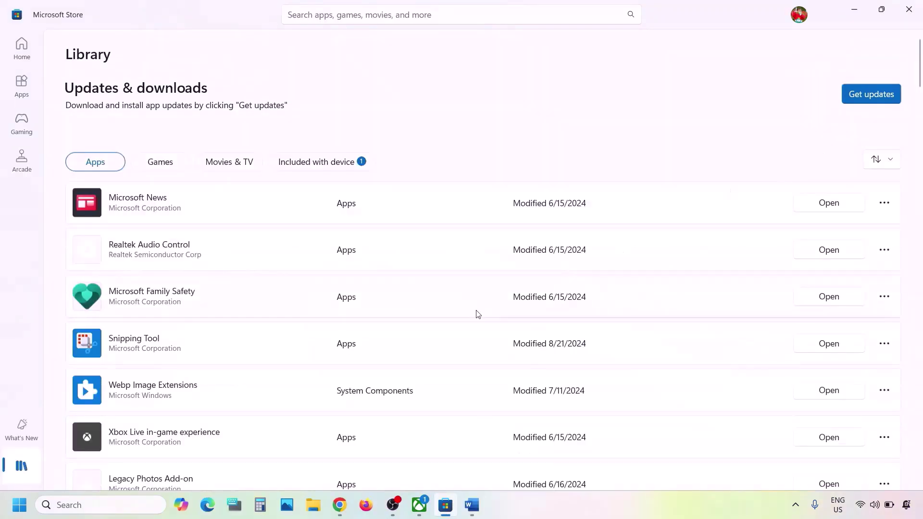
left_click(419, 505)
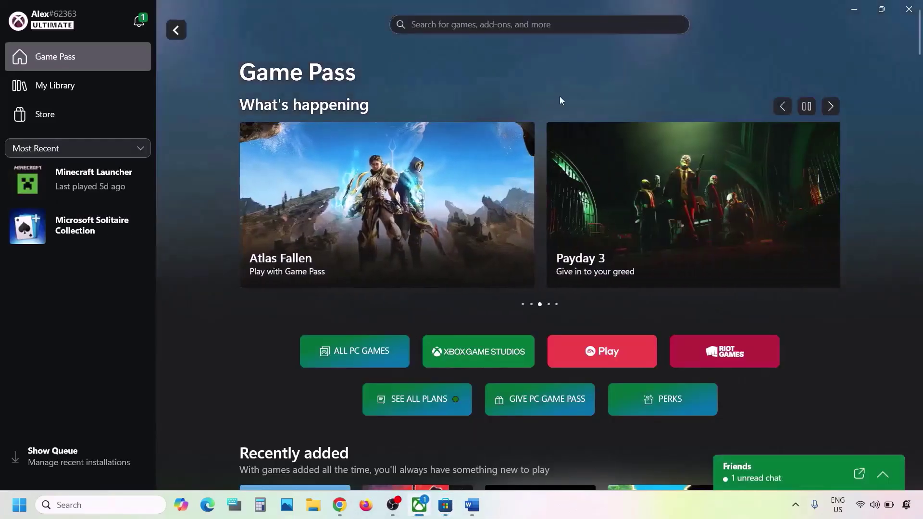
left_click(861, 11)
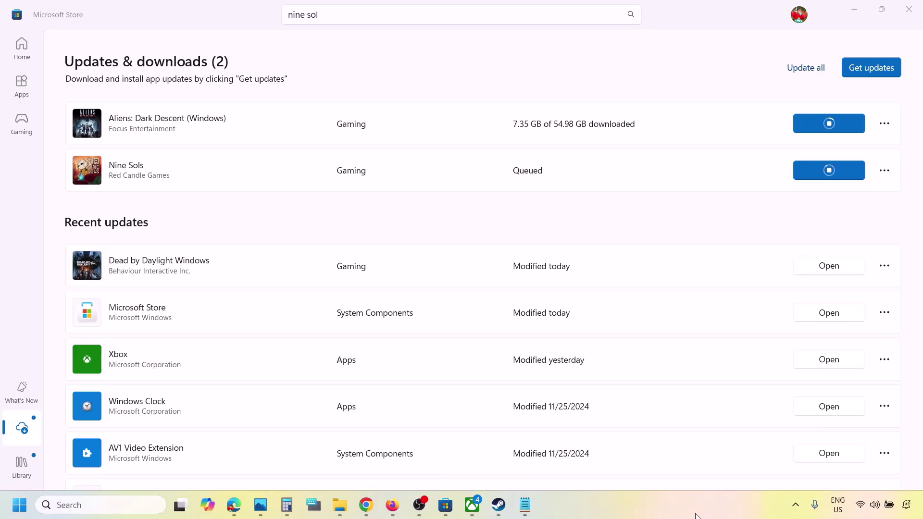
left_click(27, 434)
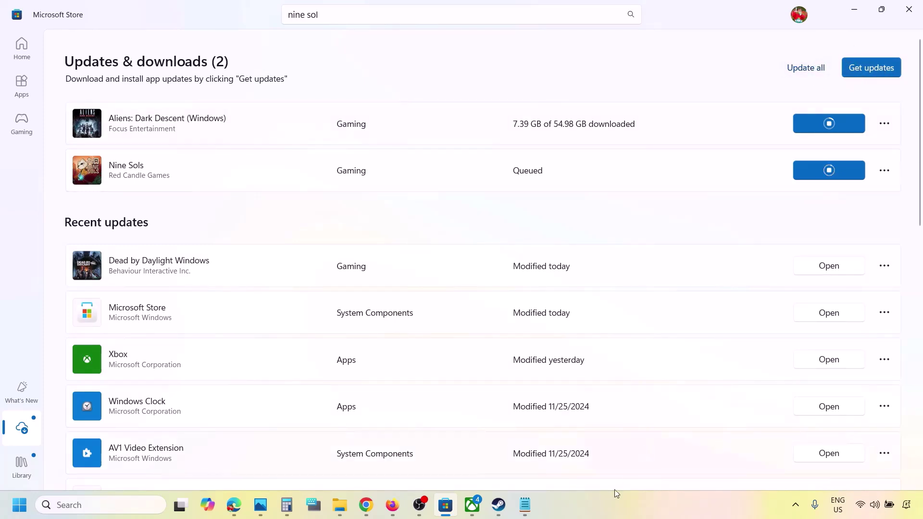
left_click(603, 513)
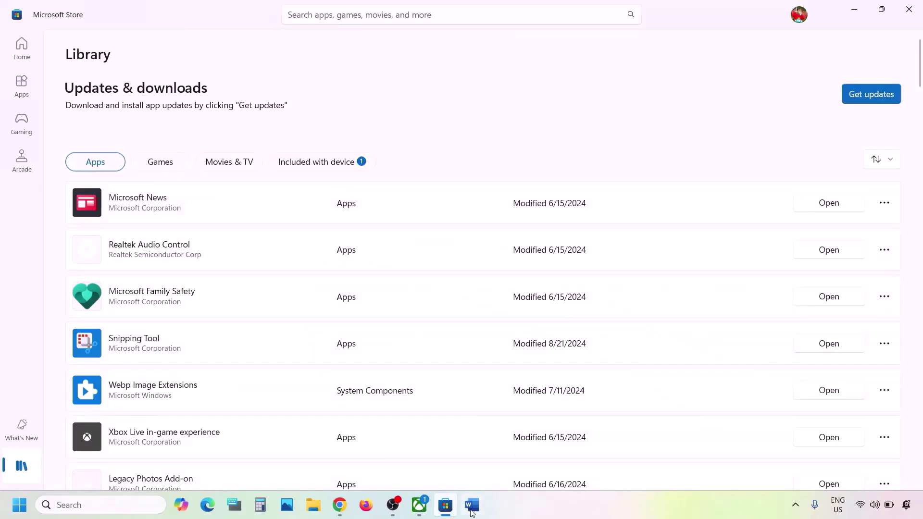
Step: Copy the Step 4 command 'Get-AppxPackage -AllUsers| Foreach {Add-AppxPackage…}' from the Word notes
left_click(472, 504)
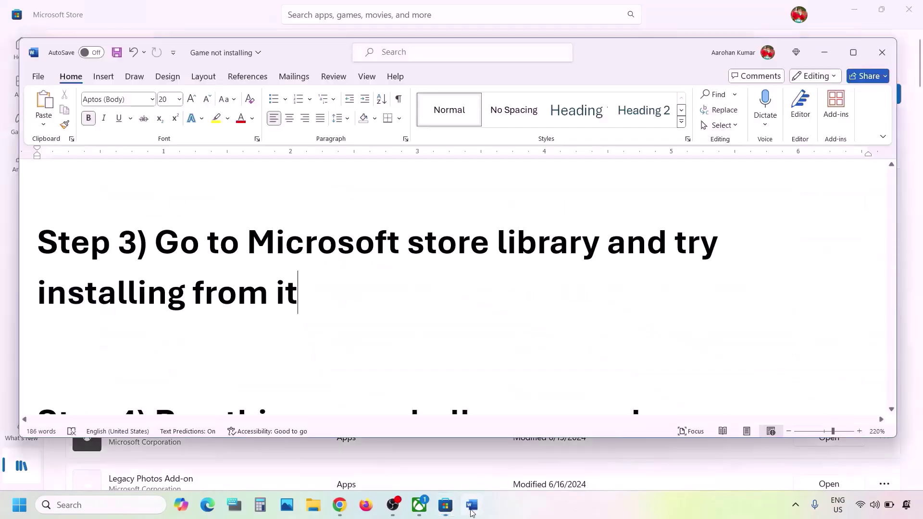
scroll(360, 339, "down", 5)
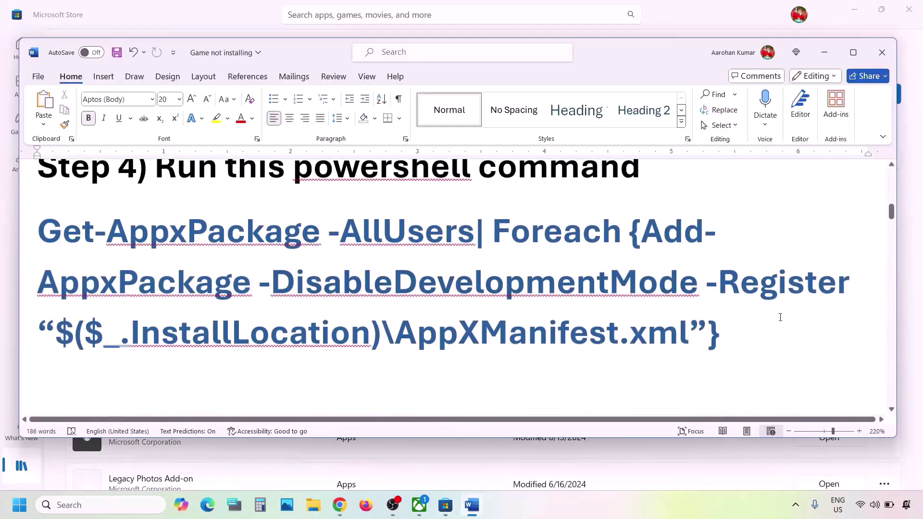
left_click_drag(756, 323, 48, 245)
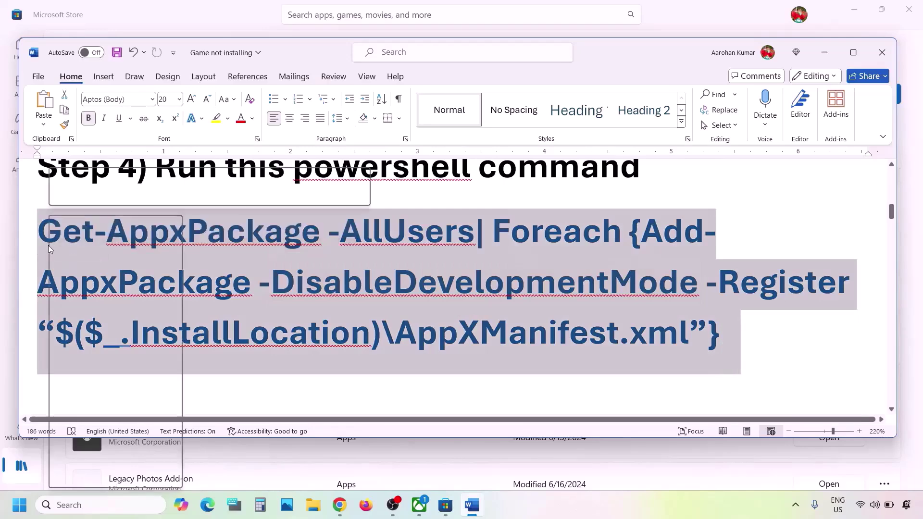
right_click(48, 245)
left_click(78, 279)
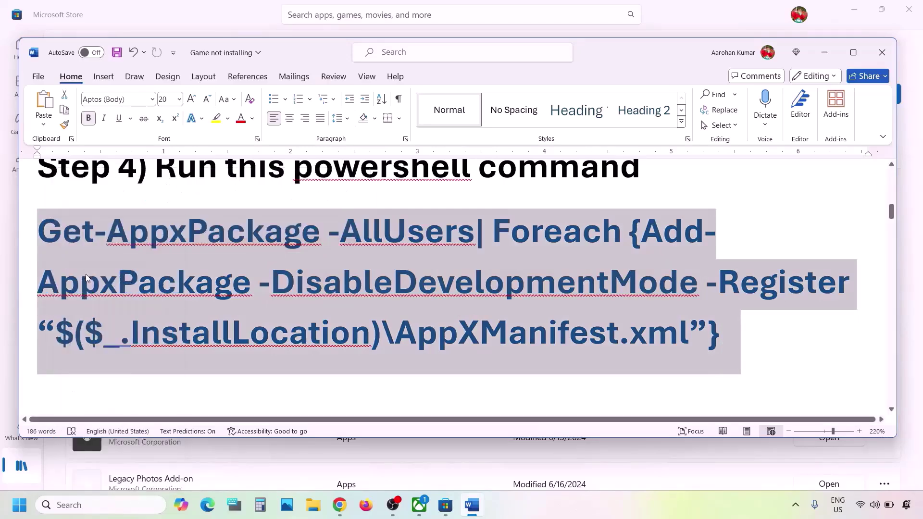
left_click(93, 511)
Step: Search for 'powershell' and launch Windows PowerShell as administrator
type("powershell")
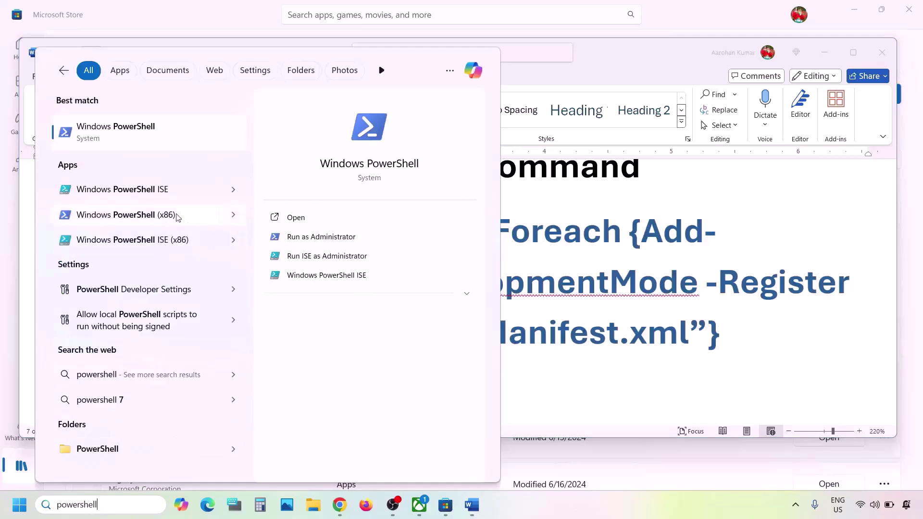
right_click(116, 136)
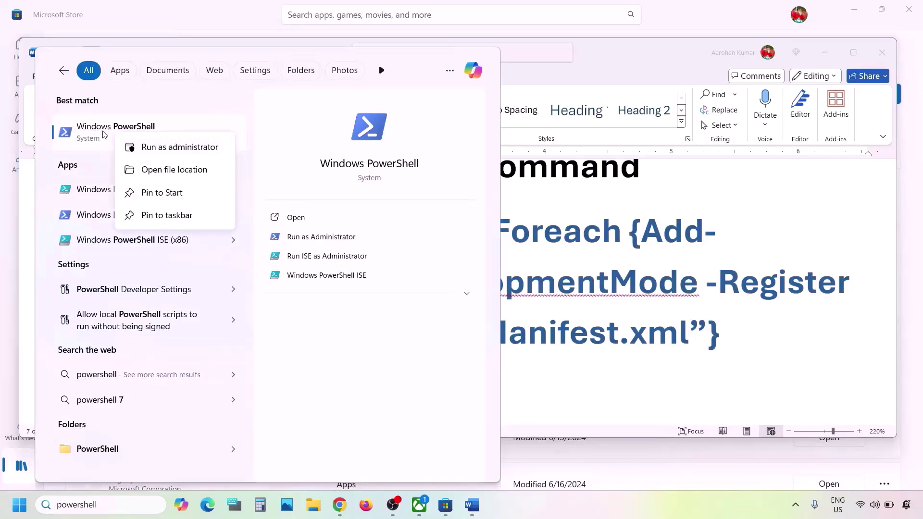
left_click(177, 148)
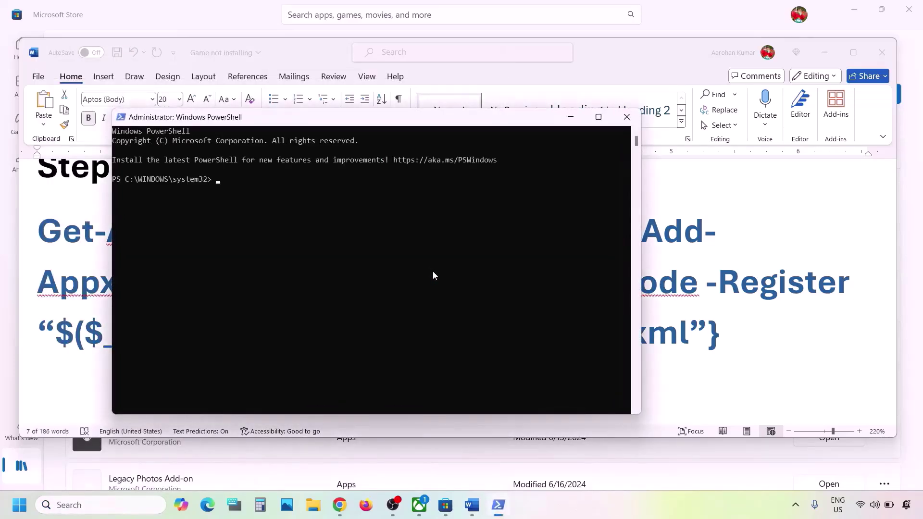
Step: Paste and run the re-registration command, then bring up Step 5 on Store cache files in Word
key("ctrl+v")
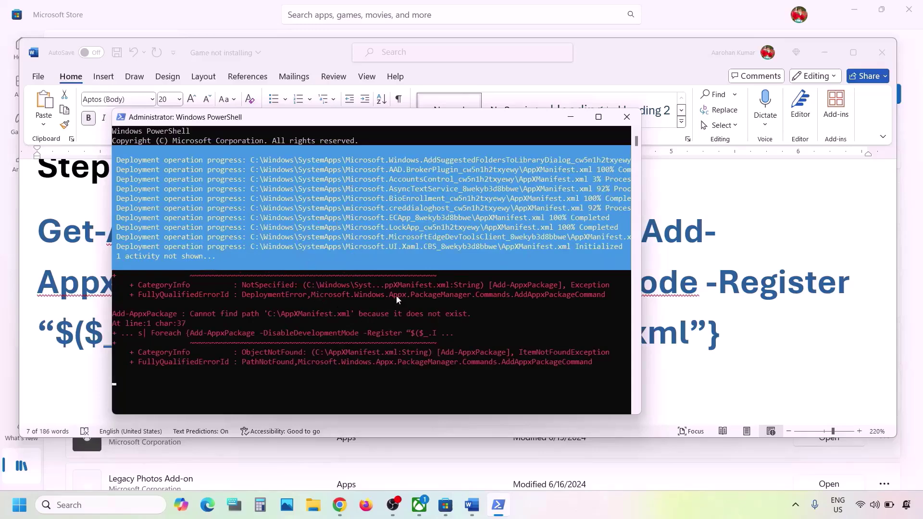
left_click(691, 269)
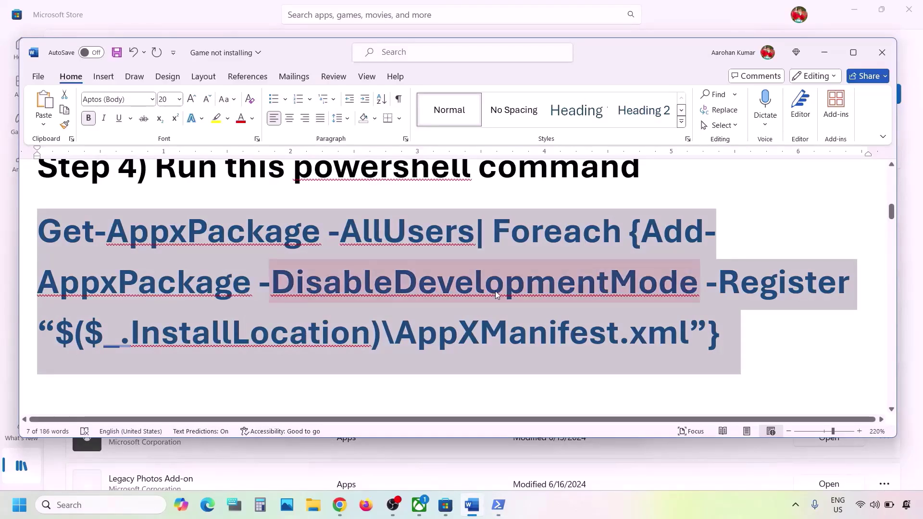
scroll(497, 295, "down", 3)
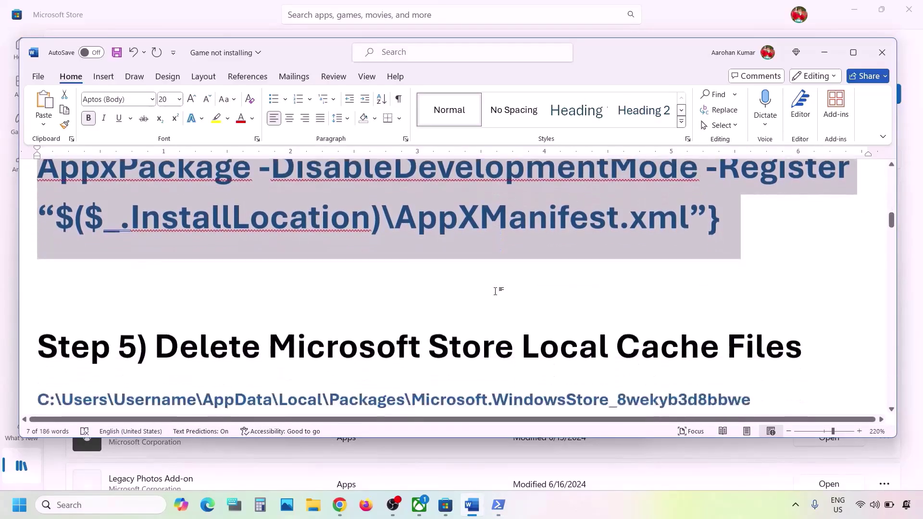